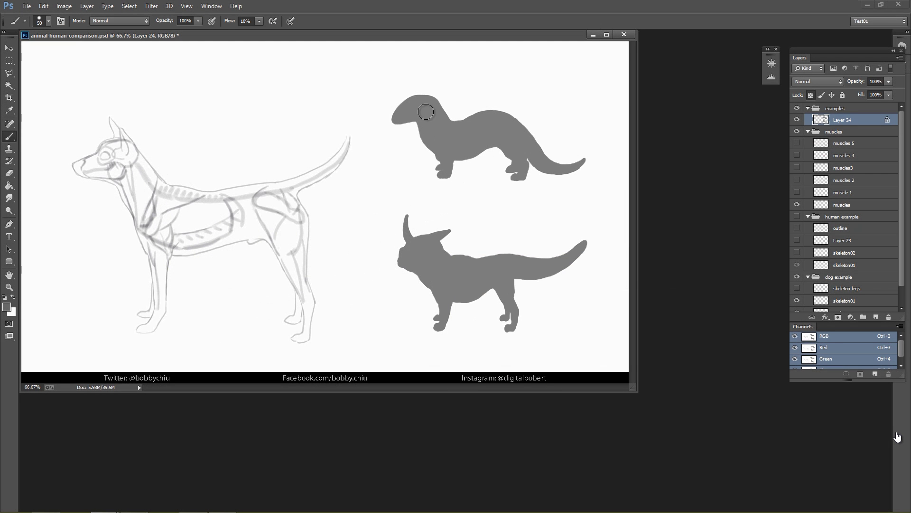
Brush soft darker grey shading onto the necks, bellies and legs of both silhouettes, and mark the upper creature's eye.
{"action": "mouse_move", "coordinate": [426, 112]}
{"action": "left_mouse_down"}
{"action": "mouse_move", "coordinate": [395, 126]}
{"action": "mouse_move", "coordinate": [468, 148]}
{"action": "mouse_move", "coordinate": [492, 135]}
{"action": "mouse_move", "coordinate": [533, 156]}
{"action": "mouse_move", "coordinate": [525, 150]}
{"action": "mouse_move", "coordinate": [514, 180]}
{"action": "mouse_move", "coordinate": [529, 147]}
{"action": "mouse_move", "coordinate": [546, 168]}
{"action": "left_mouse_up"}
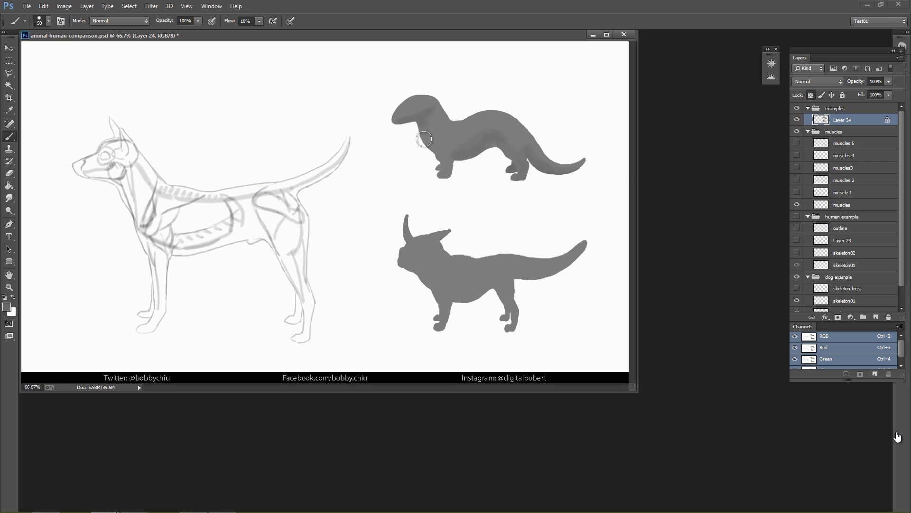
{"action": "left_click_drag", "start_coordinate": [425, 139], "coordinate": [446, 166]}
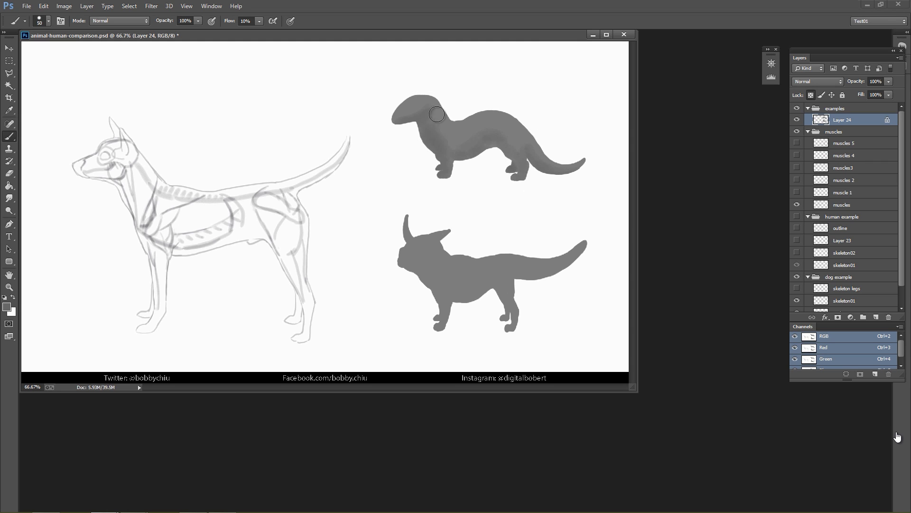
{"action": "mouse_move", "coordinate": [413, 262]}
{"action": "left_mouse_down"}
{"action": "mouse_move", "coordinate": [439, 301]}
{"action": "mouse_move", "coordinate": [463, 277]}
{"action": "mouse_move", "coordinate": [455, 292]}
{"action": "mouse_move", "coordinate": [496, 284]}
{"action": "mouse_move", "coordinate": [451, 288]}
{"action": "mouse_move", "coordinate": [514, 264]}
{"action": "mouse_move", "coordinate": [533, 274]}
{"action": "mouse_move", "coordinate": [531, 287]}
{"action": "mouse_move", "coordinate": [507, 270]}
{"action": "mouse_move", "coordinate": [496, 275]}
{"action": "mouse_move", "coordinate": [506, 316]}
{"action": "left_mouse_up"}
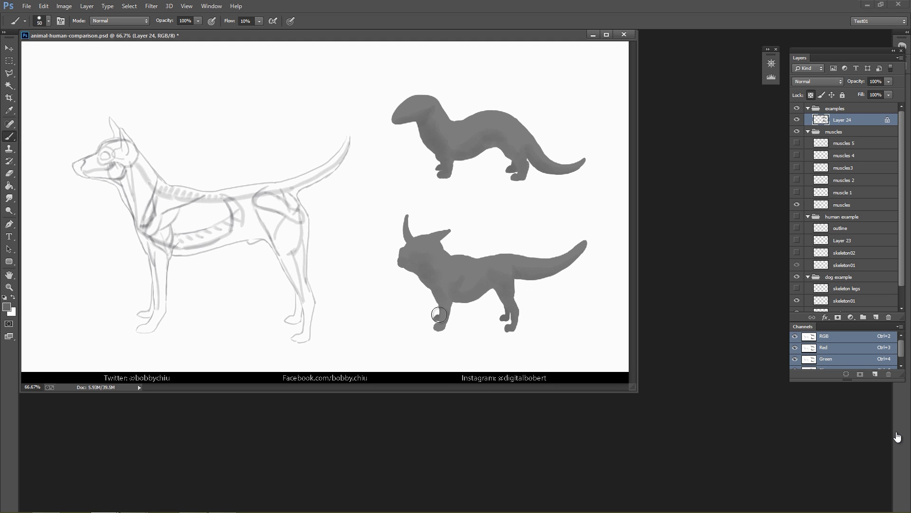
{"action": "left_click_drag", "start_coordinate": [440, 316], "coordinate": [436, 318]}
{"action": "left_click_drag", "start_coordinate": [455, 241], "coordinate": [412, 248]}
{"action": "mouse_move", "coordinate": [418, 106]}
{"action": "left_mouse_down"}
{"action": "mouse_move", "coordinate": [444, 114]}
{"action": "mouse_move", "coordinate": [452, 136]}
{"action": "mouse_move", "coordinate": [478, 112]}
{"action": "mouse_move", "coordinate": [529, 142]}
{"action": "left_mouse_up"}
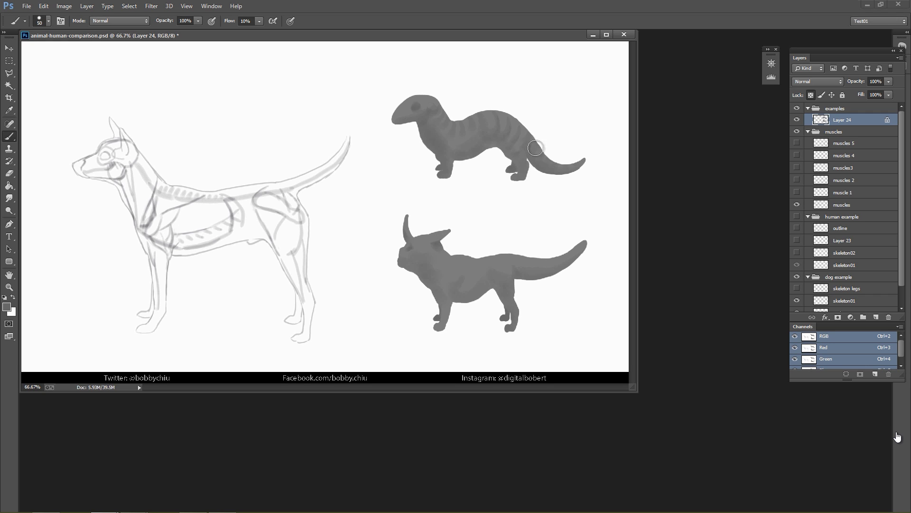
{"action": "key", "text": "ctrl+z"}
Set the foreground colour to light grey a9a9a9.
{"action": "key", "text": "x"}
{"action": "left_click", "coordinate": [472, 265], "text": "alt"}
{"action": "left_click", "coordinate": [7, 307]}
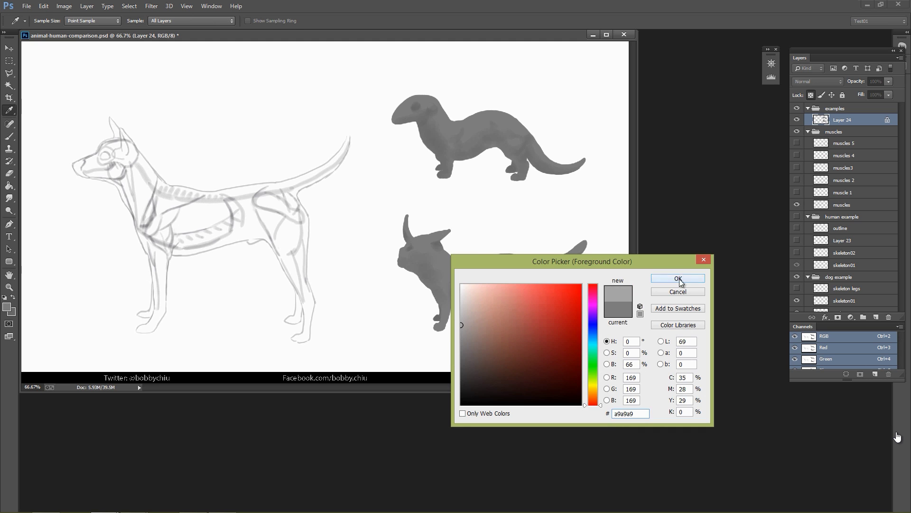
{"action": "key", "text": "Return"}
Paint light grey highlights at 70% opacity over both creatures' heads, backs and legs, adding an ear spot on the upper one.
{"action": "mouse_move", "coordinate": [404, 101]}
{"action": "left_mouse_down"}
{"action": "mouse_move", "coordinate": [435, 99]}
{"action": "mouse_move", "coordinate": [412, 94]}
{"action": "mouse_move", "coordinate": [415, 114]}
{"action": "mouse_move", "coordinate": [453, 90]}
{"action": "mouse_move", "coordinate": [405, 117]}
{"action": "mouse_move", "coordinate": [434, 108]}
{"action": "mouse_move", "coordinate": [428, 103]}
{"action": "mouse_move", "coordinate": [449, 115]}
{"action": "mouse_move", "coordinate": [447, 125]}
{"action": "mouse_move", "coordinate": [442, 112]}
{"action": "mouse_move", "coordinate": [453, 130]}
{"action": "mouse_move", "coordinate": [485, 118]}
{"action": "mouse_move", "coordinate": [475, 115]}
{"action": "mouse_move", "coordinate": [519, 116]}
{"action": "mouse_move", "coordinate": [522, 141]}
{"action": "mouse_move", "coordinate": [573, 125]}
{"action": "mouse_move", "coordinate": [539, 122]}
{"action": "mouse_move", "coordinate": [527, 137]}
{"action": "mouse_move", "coordinate": [578, 159]}
{"action": "mouse_move", "coordinate": [549, 163]}
{"action": "left_mouse_up"}
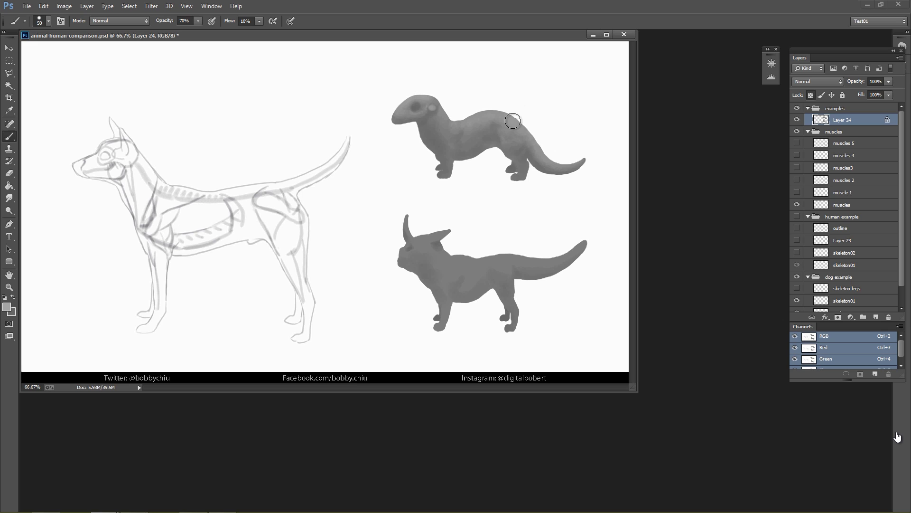
{"action": "mouse_move", "coordinate": [512, 121]}
{"action": "left_mouse_down"}
{"action": "mouse_move", "coordinate": [451, 153]}
{"action": "mouse_move", "coordinate": [455, 130]}
{"action": "mouse_move", "coordinate": [441, 168]}
{"action": "left_mouse_up"}
{"action": "left_click_drag", "start_coordinate": [434, 107], "coordinate": [429, 121]}
{"action": "left_click_drag", "start_coordinate": [451, 174], "coordinate": [449, 162]}
{"action": "mouse_move", "coordinate": [438, 231]}
{"action": "left_mouse_down"}
{"action": "mouse_move", "coordinate": [408, 244]}
{"action": "mouse_move", "coordinate": [426, 250]}
{"action": "mouse_move", "coordinate": [446, 231]}
{"action": "mouse_move", "coordinate": [452, 263]}
{"action": "mouse_move", "coordinate": [565, 254]}
{"action": "mouse_move", "coordinate": [509, 256]}
{"action": "mouse_move", "coordinate": [466, 277]}
{"action": "mouse_move", "coordinate": [443, 278]}
{"action": "left_mouse_up"}
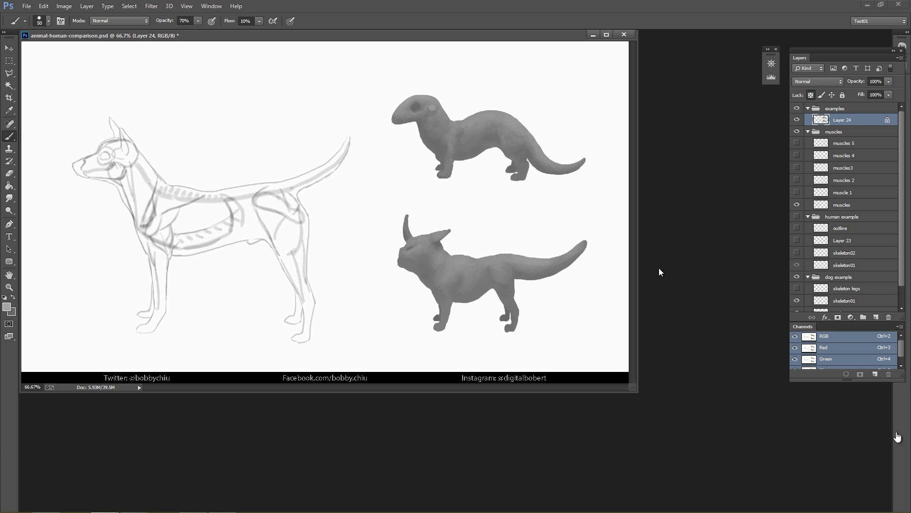
{"action": "left_click_drag", "start_coordinate": [429, 105], "coordinate": [433, 108]}
Set the foreground colour to black.
{"action": "key", "text": "x"}
{"action": "left_click", "coordinate": [7, 307]}
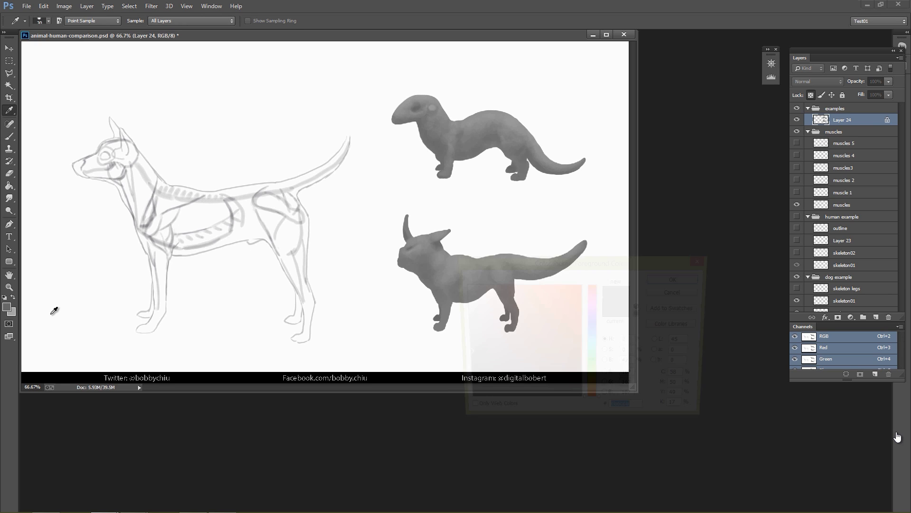
{"action": "left_click", "coordinate": [460, 395]}
{"action": "left_click", "coordinate": [670, 278]}
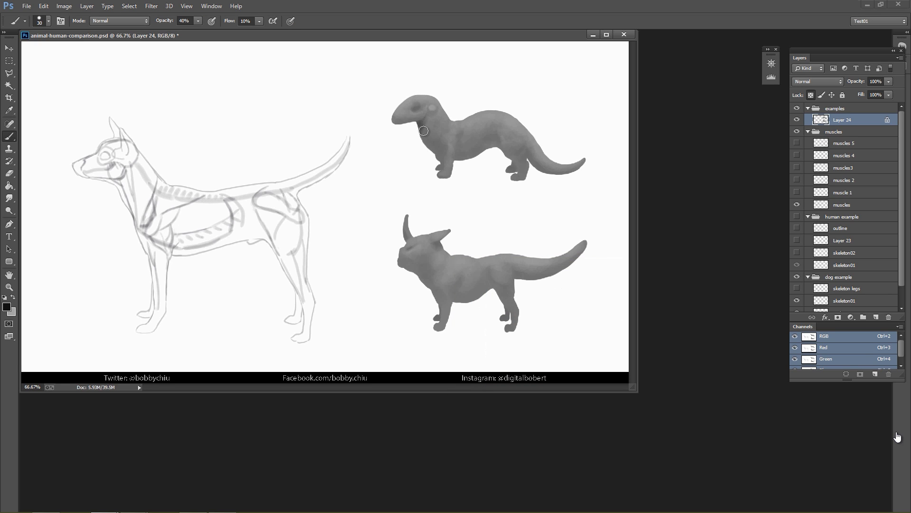
With a size 30 brush at 40% opacity, paint the upper creature's dark eye, nose, ear ring and head and neck scales.
{"action": "left_click_drag", "start_coordinate": [423, 130], "coordinate": [405, 128]}
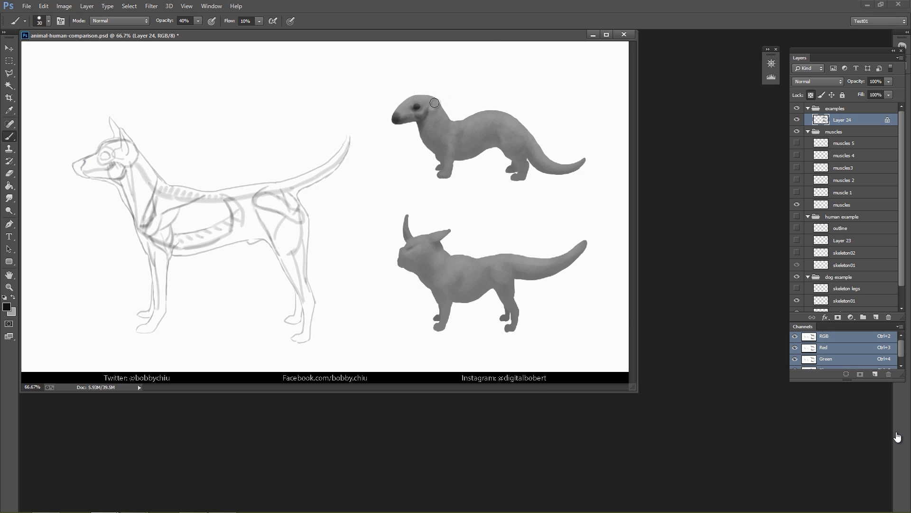
{"action": "scroll", "coordinate": [434, 102], "scroll_direction": "up", "scroll_amount": 1}
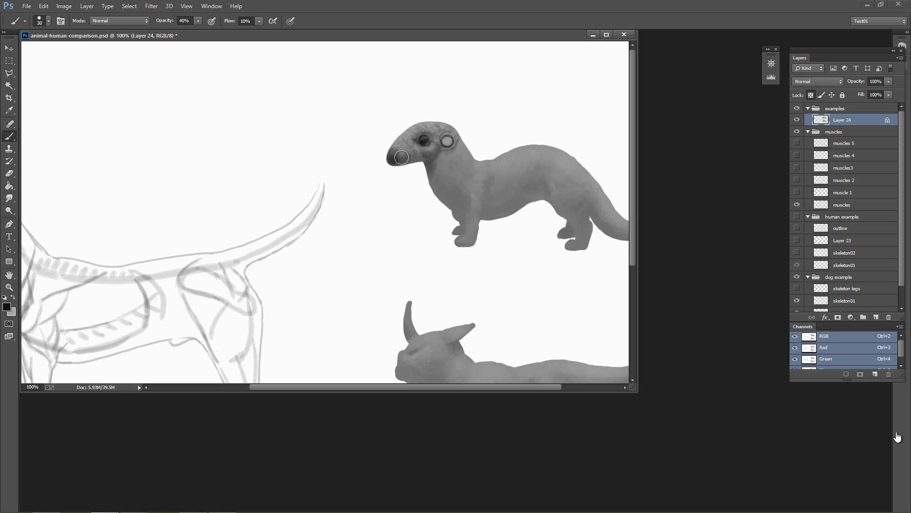
{"action": "mouse_move", "coordinate": [401, 158]}
{"action": "left_mouse_down"}
{"action": "mouse_move", "coordinate": [433, 146]}
{"action": "mouse_move", "coordinate": [458, 208]}
{"action": "left_mouse_up"}
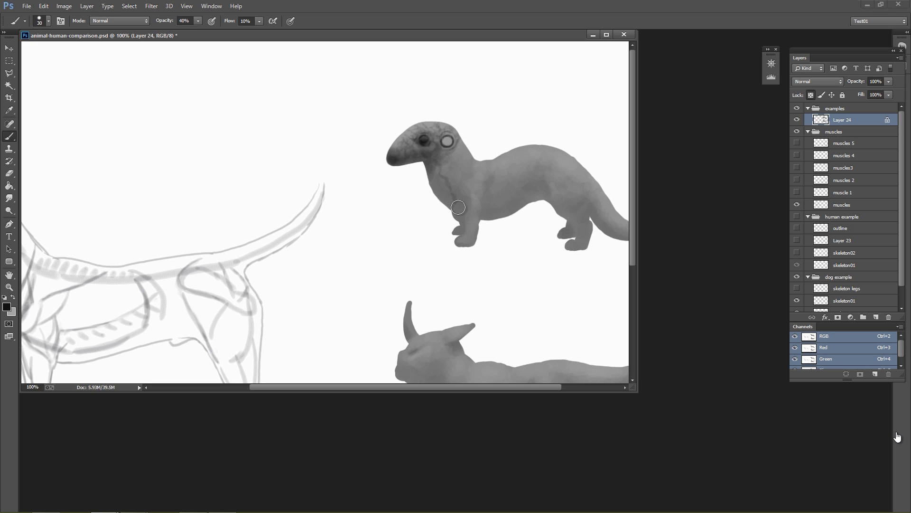
{"action": "left_click_drag", "start_coordinate": [534, 233], "coordinate": [570, 189]}
{"action": "mouse_move", "coordinate": [492, 151]}
{"action": "left_mouse_down"}
{"action": "mouse_move", "coordinate": [507, 169]}
{"action": "mouse_move", "coordinate": [473, 150]}
{"action": "mouse_move", "coordinate": [474, 127]}
{"action": "mouse_move", "coordinate": [499, 115]}
{"action": "mouse_move", "coordinate": [486, 116]}
{"action": "mouse_move", "coordinate": [489, 108]}
{"action": "mouse_move", "coordinate": [489, 140]}
{"action": "mouse_move", "coordinate": [516, 108]}
{"action": "left_mouse_up"}
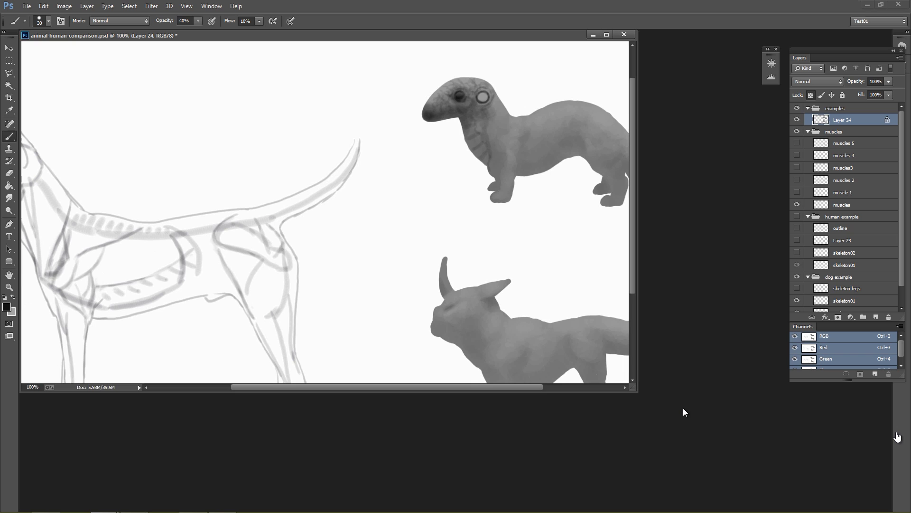
{"action": "left_click_drag", "start_coordinate": [638, 392], "coordinate": [812, 463]}
{"action": "left_click_drag", "start_coordinate": [521, 132], "coordinate": [544, 126]}
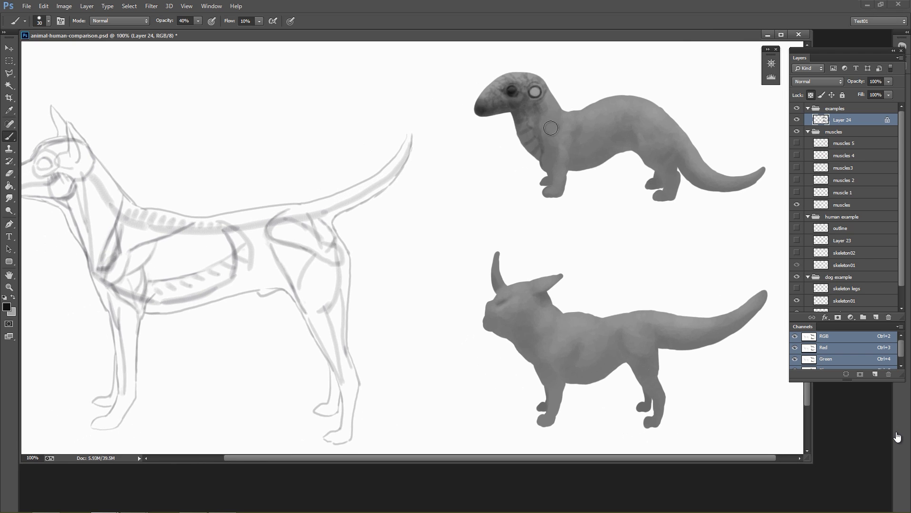
Open a second window of animal-human-comparison.psd as a small 50% preview of the upper creature and move it clear of the sketch.
{"action": "left_click", "coordinate": [211, 6]}
{"action": "mouse_move", "coordinate": [223, 17]}
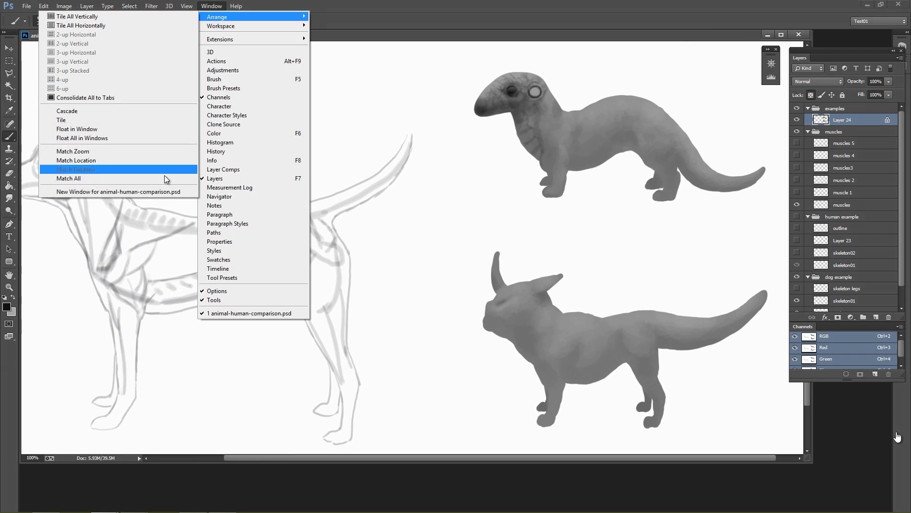
{"action": "left_click", "coordinate": [118, 176]}
{"action": "key", "text": "ctrl+minus"}
{"action": "left_click_drag", "start_coordinate": [490, 318], "coordinate": [218, 171]}
{"action": "left_click_drag", "start_coordinate": [195, 120], "coordinate": [85, 112]}
{"action": "left_click_drag", "start_coordinate": [90, 47], "coordinate": [765, 373]}
Shrink the main document window, place the small preview beneath it, and return to the main window.
{"action": "left_click_drag", "start_coordinate": [810, 460], "coordinate": [704, 440]}
{"action": "left_click_drag", "start_coordinate": [619, 295], "coordinate": [619, 267]}
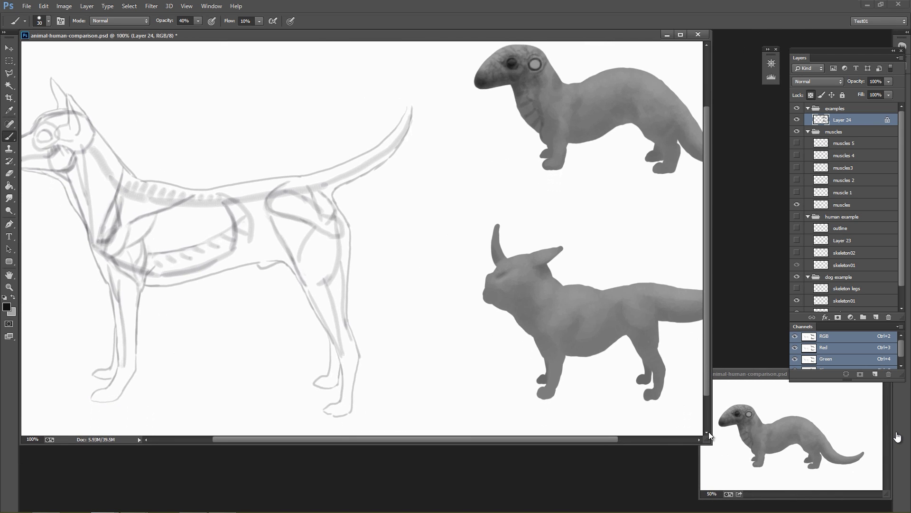
{"action": "left_click_drag", "start_coordinate": [709, 440], "coordinate": [709, 412]}
{"action": "left_click_drag", "start_coordinate": [743, 374], "coordinate": [617, 403]}
{"action": "left_click", "coordinate": [602, 36]}
Paint dark scales over the upper creature's neck and shoulder, darken its foreleg and clean up the leg's edge with the Eraser.
{"action": "left_click_drag", "start_coordinate": [596, 133], "coordinate": [615, 176]}
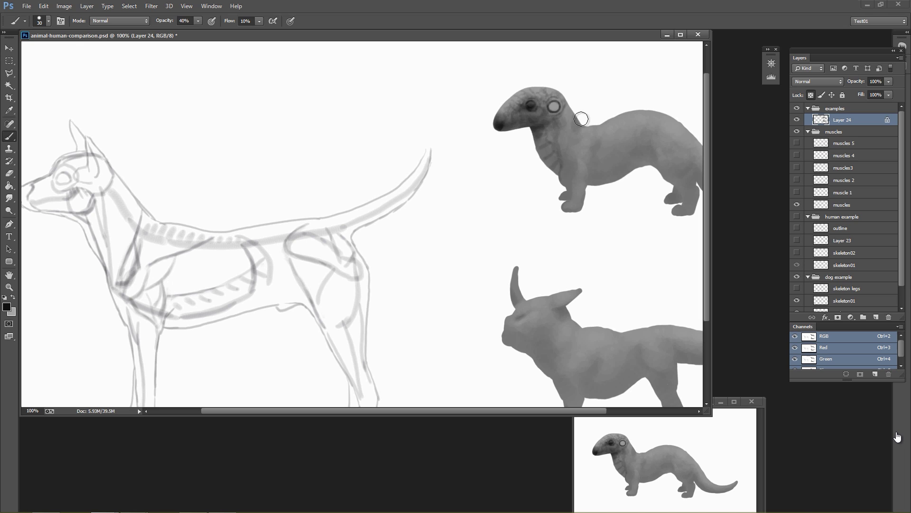
{"action": "mouse_move", "coordinate": [571, 128]}
{"action": "left_mouse_down"}
{"action": "mouse_move", "coordinate": [566, 149]}
{"action": "mouse_move", "coordinate": [578, 143]}
{"action": "mouse_move", "coordinate": [587, 162]}
{"action": "mouse_move", "coordinate": [587, 152]}
{"action": "mouse_move", "coordinate": [611, 149]}
{"action": "mouse_move", "coordinate": [604, 143]}
{"action": "mouse_move", "coordinate": [584, 160]}
{"action": "mouse_move", "coordinate": [601, 124]}
{"action": "mouse_move", "coordinate": [629, 127]}
{"action": "mouse_move", "coordinate": [623, 155]}
{"action": "mouse_move", "coordinate": [584, 143]}
{"action": "mouse_move", "coordinate": [614, 146]}
{"action": "mouse_move", "coordinate": [596, 158]}
{"action": "mouse_move", "coordinate": [592, 177]}
{"action": "mouse_move", "coordinate": [601, 147]}
{"action": "mouse_move", "coordinate": [586, 184]}
{"action": "mouse_move", "coordinate": [599, 163]}
{"action": "mouse_move", "coordinate": [590, 163]}
{"action": "mouse_move", "coordinate": [600, 172]}
{"action": "mouse_move", "coordinate": [576, 171]}
{"action": "left_mouse_up"}
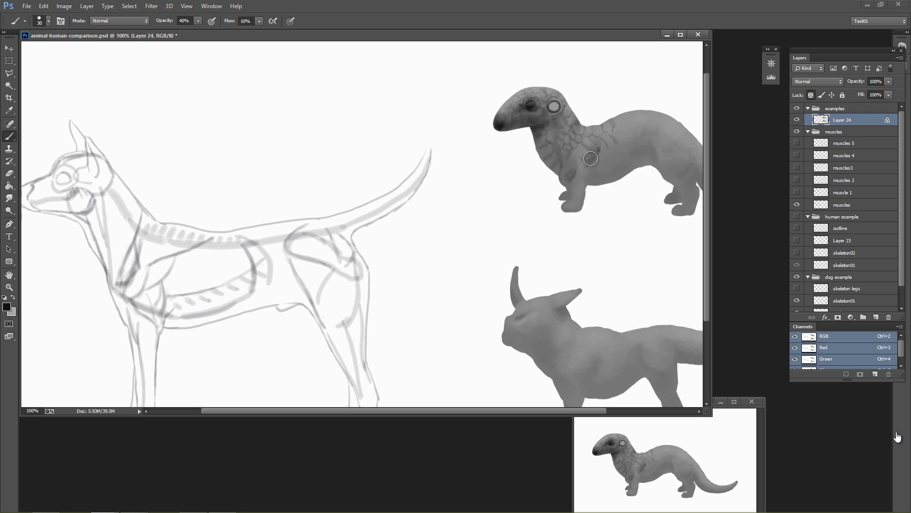
{"action": "left_click_drag", "start_coordinate": [622, 207], "coordinate": [593, 173]}
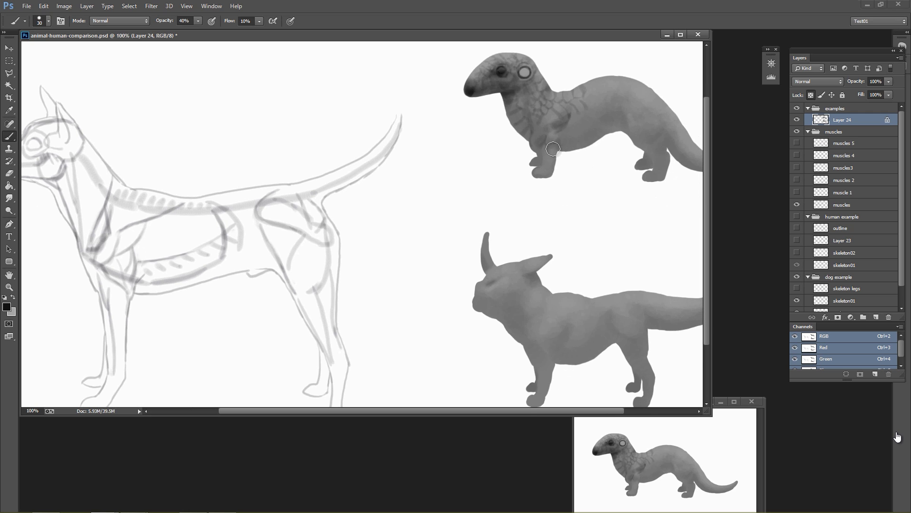
{"action": "mouse_move", "coordinate": [567, 134]}
{"action": "left_mouse_down"}
{"action": "mouse_move", "coordinate": [551, 171]}
{"action": "mouse_move", "coordinate": [531, 161]}
{"action": "mouse_move", "coordinate": [535, 149]}
{"action": "mouse_move", "coordinate": [547, 168]}
{"action": "left_mouse_up"}
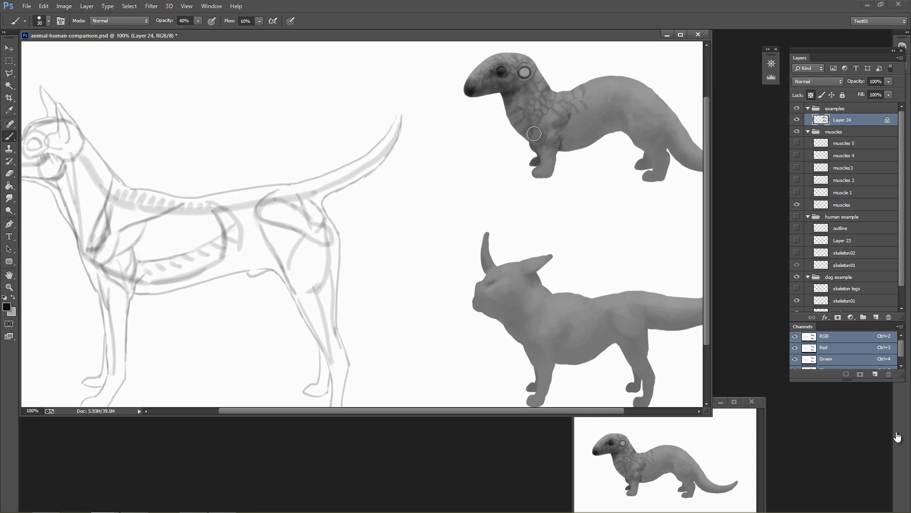
{"action": "key", "text": "e"}
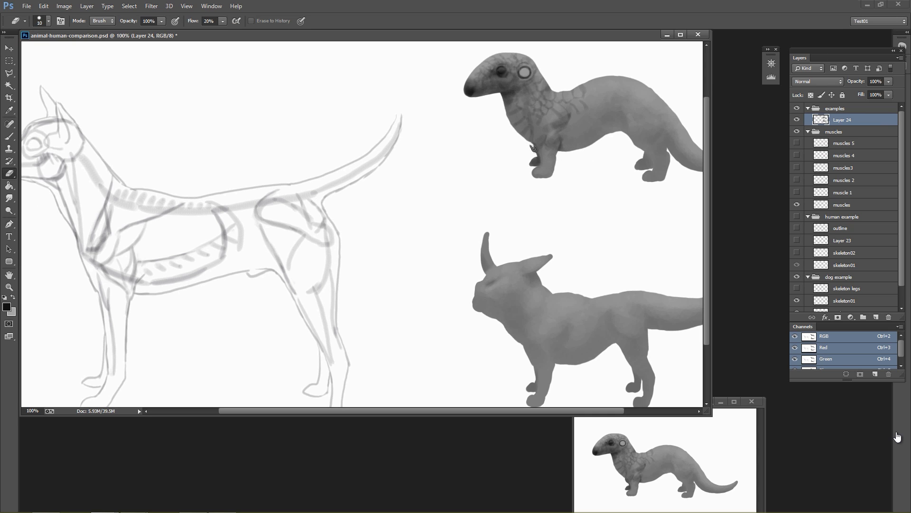
{"action": "key", "text": "b"}
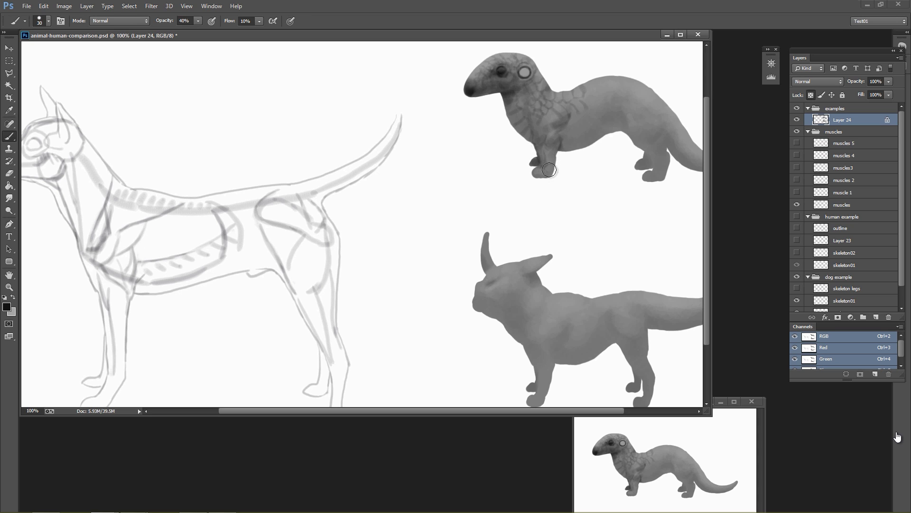
Extend the dark scale pattern across the upper creature's back, flank, hind legs and tail.
{"action": "mouse_move", "coordinate": [640, 158]}
{"action": "left_mouse_down"}
{"action": "mouse_move", "coordinate": [552, 151]}
{"action": "mouse_move", "coordinate": [561, 144]}
{"action": "left_mouse_up"}
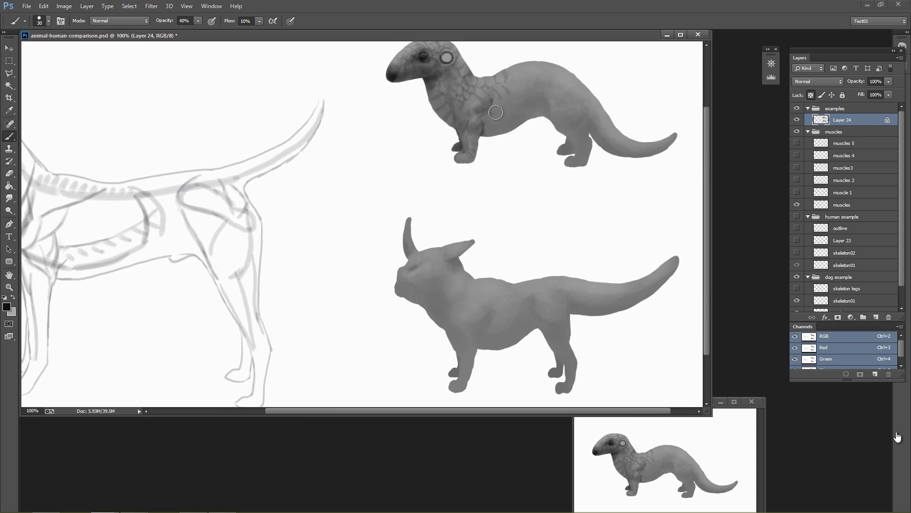
{"action": "mouse_move", "coordinate": [519, 105]}
{"action": "left_mouse_down"}
{"action": "mouse_move", "coordinate": [498, 116]}
{"action": "mouse_move", "coordinate": [529, 108]}
{"action": "mouse_move", "coordinate": [496, 135]}
{"action": "mouse_move", "coordinate": [520, 124]}
{"action": "left_mouse_up"}
{"action": "mouse_move", "coordinate": [530, 112]}
{"action": "left_mouse_down"}
{"action": "mouse_move", "coordinate": [511, 121]}
{"action": "mouse_move", "coordinate": [503, 112]}
{"action": "mouse_move", "coordinate": [541, 74]}
{"action": "mouse_move", "coordinate": [514, 80]}
{"action": "mouse_move", "coordinate": [566, 74]}
{"action": "mouse_move", "coordinate": [532, 75]}
{"action": "mouse_move", "coordinate": [588, 78]}
{"action": "mouse_move", "coordinate": [583, 95]}
{"action": "mouse_move", "coordinate": [596, 98]}
{"action": "left_mouse_up"}
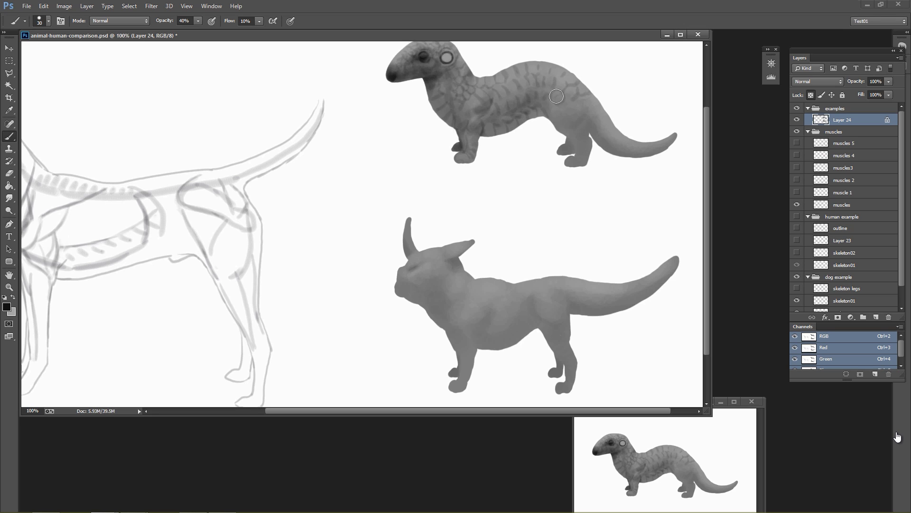
{"action": "mouse_move", "coordinate": [576, 102]}
{"action": "left_mouse_down"}
{"action": "mouse_move", "coordinate": [563, 105]}
{"action": "mouse_move", "coordinate": [581, 127]}
{"action": "left_mouse_up"}
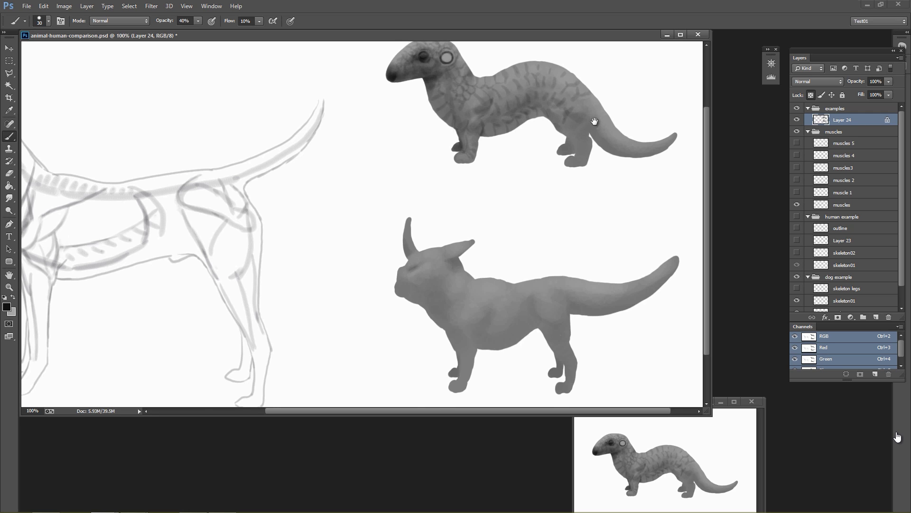
{"action": "mouse_move", "coordinate": [594, 122]}
{"action": "left_mouse_down"}
{"action": "mouse_move", "coordinate": [579, 151]}
{"action": "mouse_move", "coordinate": [563, 123]}
{"action": "mouse_move", "coordinate": [549, 140]}
{"action": "mouse_move", "coordinate": [574, 129]}
{"action": "mouse_move", "coordinate": [575, 148]}
{"action": "mouse_move", "coordinate": [564, 132]}
{"action": "mouse_move", "coordinate": [580, 134]}
{"action": "mouse_move", "coordinate": [565, 163]}
{"action": "mouse_move", "coordinate": [549, 151]}
{"action": "mouse_move", "coordinate": [578, 154]}
{"action": "mouse_move", "coordinate": [546, 179]}
{"action": "left_mouse_up"}
{"action": "left_click_drag", "start_coordinate": [622, 170], "coordinate": [605, 188]}
{"action": "mouse_move", "coordinate": [554, 137]}
{"action": "left_mouse_down"}
{"action": "mouse_move", "coordinate": [586, 169]}
{"action": "mouse_move", "coordinate": [630, 174]}
{"action": "left_mouse_up"}
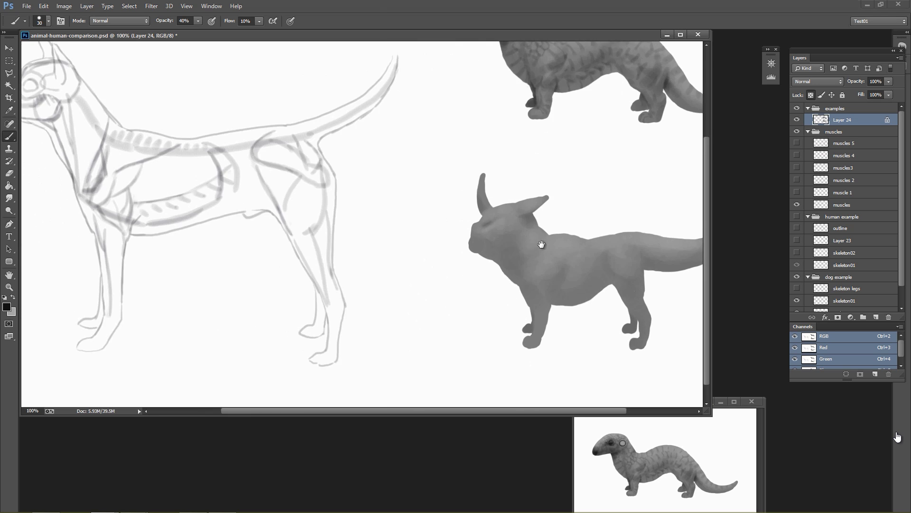
Open another small window of animal-human-comparison.psd showing the dog sketch at 25%, and place it beside the existing preview.
{"action": "left_click", "coordinate": [211, 5]}
{"action": "mouse_move", "coordinate": [305, 18]}
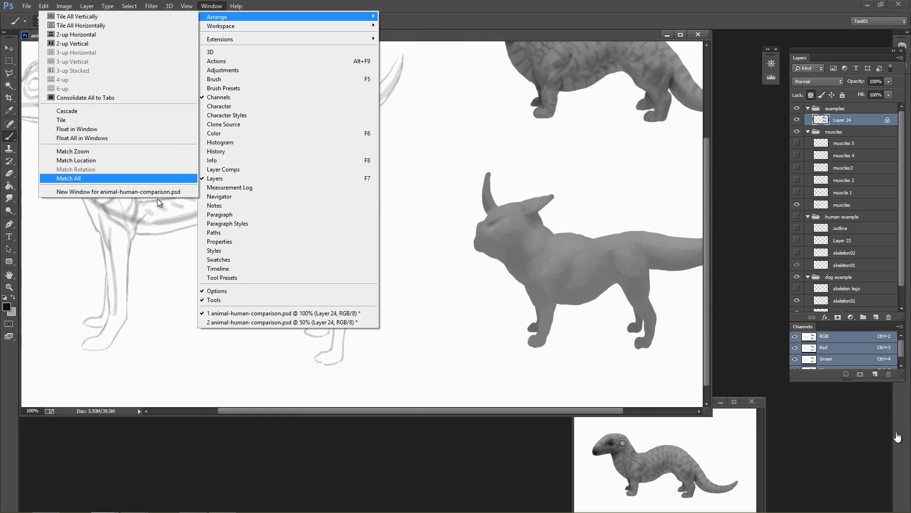
{"action": "left_click", "coordinate": [95, 178]}
{"action": "key", "text": "ctrl+minus"}
{"action": "key", "text": "ctrl+minus"}
{"action": "key", "text": "ctrl+minus"}
{"action": "left_click_drag", "start_coordinate": [268, 201], "coordinate": [161, 161]}
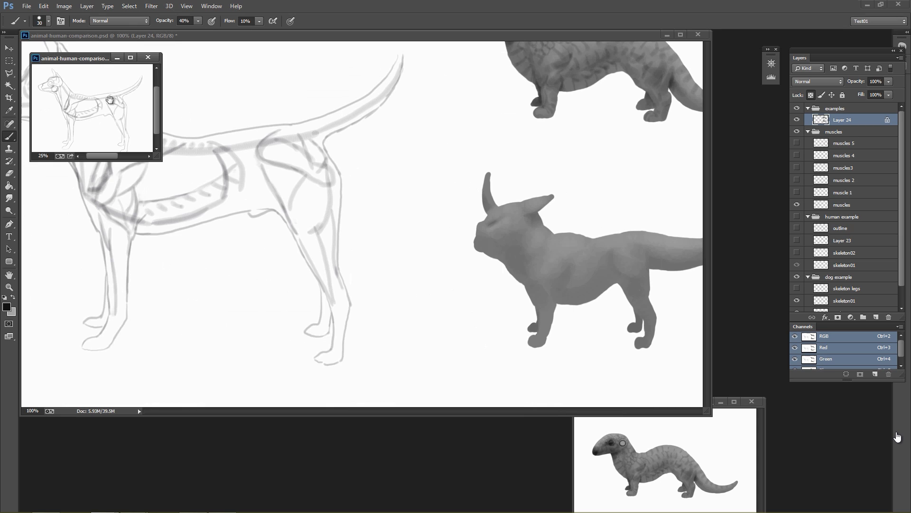
{"action": "left_click_drag", "start_coordinate": [94, 58], "coordinate": [454, 406]}
Paint the lower creature's dark eye, nose and mouth in the main window.
{"action": "left_click", "coordinate": [508, 199]}
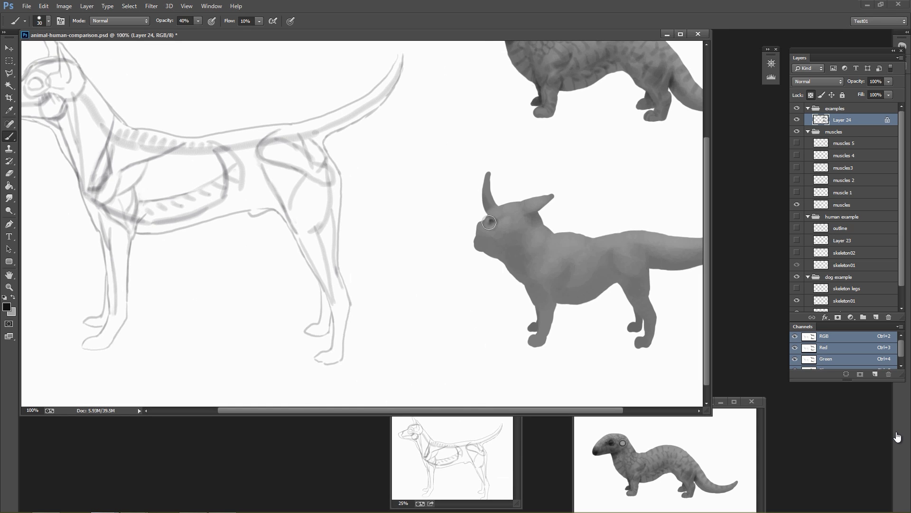
{"action": "mouse_move", "coordinate": [489, 222]}
{"action": "left_mouse_down"}
{"action": "mouse_move", "coordinate": [504, 215]}
{"action": "mouse_move", "coordinate": [481, 223]}
{"action": "mouse_move", "coordinate": [475, 239]}
{"action": "mouse_move", "coordinate": [485, 250]}
{"action": "mouse_move", "coordinate": [486, 242]}
{"action": "left_mouse_up"}
Reframe the 50% preview window so it shows the whole lower creature.
{"action": "left_click", "coordinate": [708, 427]}
{"action": "left_click_drag", "start_coordinate": [708, 428], "coordinate": [704, 446]}
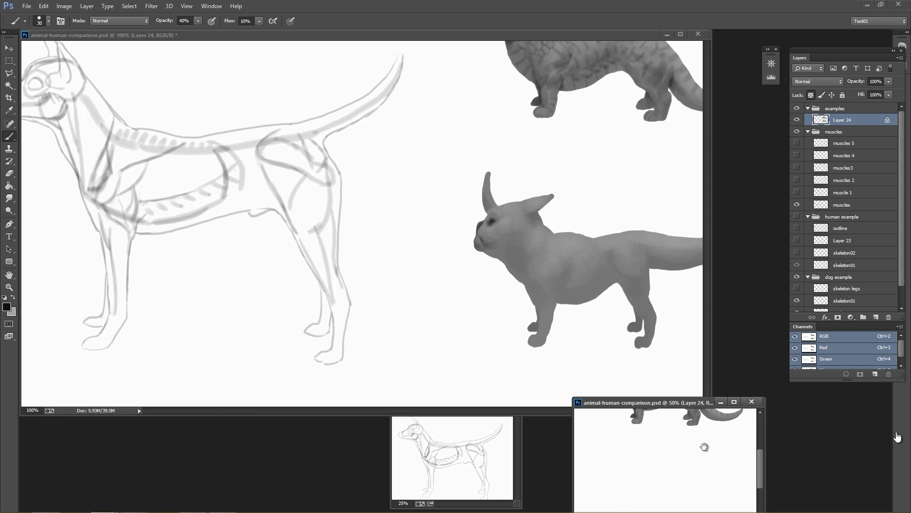
{"action": "left_click_drag", "start_coordinate": [761, 460], "coordinate": [761, 477]}
{"action": "key", "text": "ctrl+minus"}
{"action": "key", "text": "ctrl+plus"}
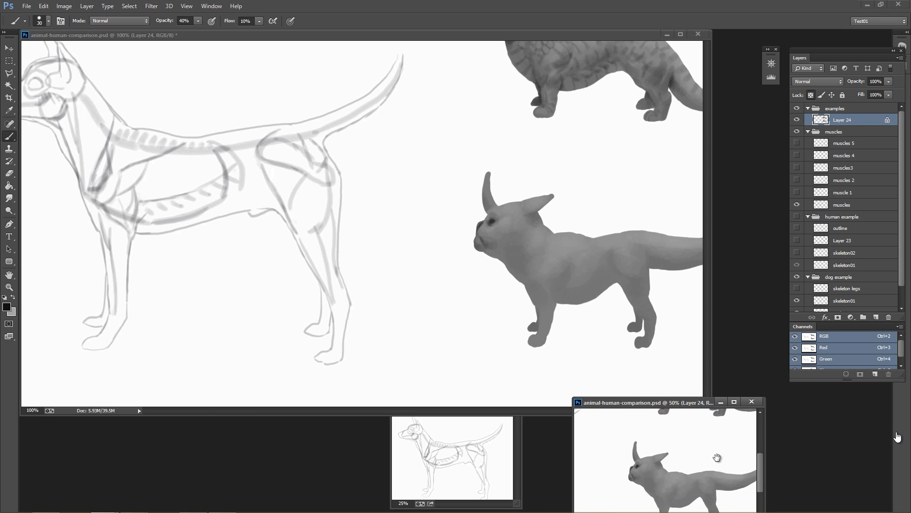
{"action": "key", "text": "ctrl+minus"}
{"action": "left_click_drag", "start_coordinate": [716, 458], "coordinate": [692, 455]}
{"action": "key", "text": "ctrl+plus"}
Shade the lower creature's cheek, throat and neck muscles in black at 40% opacity.
{"action": "left_click", "coordinate": [528, 239]}
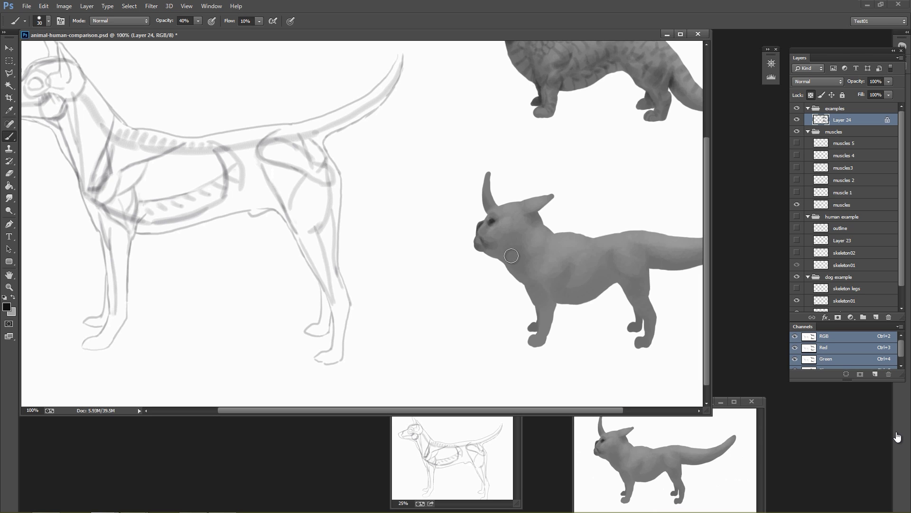
{"action": "left_click_drag", "start_coordinate": [527, 231], "coordinate": [499, 256]}
{"action": "mouse_move", "coordinate": [565, 242]}
{"action": "left_mouse_down"}
{"action": "mouse_move", "coordinate": [511, 249]}
{"action": "mouse_move", "coordinate": [513, 260]}
{"action": "mouse_move", "coordinate": [564, 247]}
{"action": "left_mouse_up"}
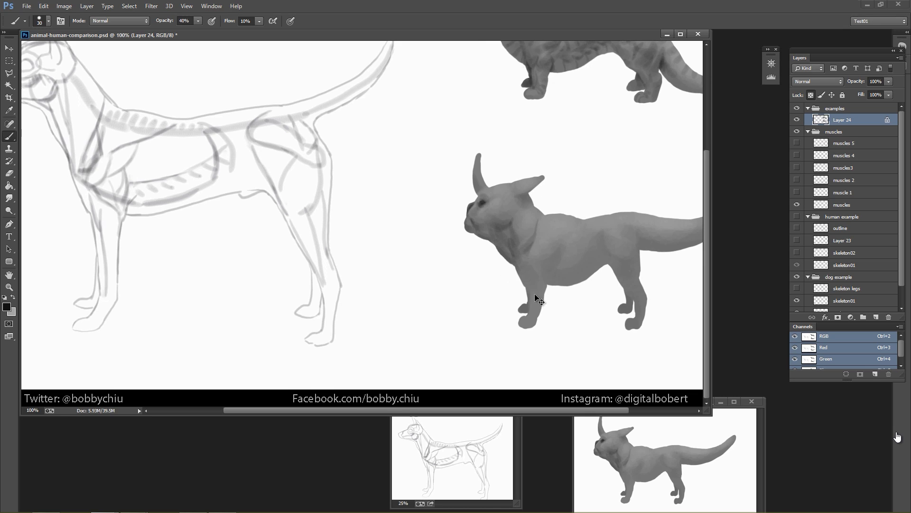
{"action": "left_click_drag", "start_coordinate": [543, 260], "coordinate": [530, 271]}
Reduce the brush opacity to 20% and shade the lower creature's shoulder, ribcage and foreleg muscles.
{"action": "key", "text": "2"}
{"action": "mouse_move", "coordinate": [590, 260]}
{"action": "left_mouse_down"}
{"action": "mouse_move", "coordinate": [570, 263]}
{"action": "mouse_move", "coordinate": [590, 253]}
{"action": "mouse_move", "coordinate": [580, 295]}
{"action": "mouse_move", "coordinate": [587, 269]}
{"action": "mouse_move", "coordinate": [607, 254]}
{"action": "mouse_move", "coordinate": [554, 286]}
{"action": "left_mouse_up"}
{"action": "left_click_drag", "start_coordinate": [653, 248], "coordinate": [618, 248]}
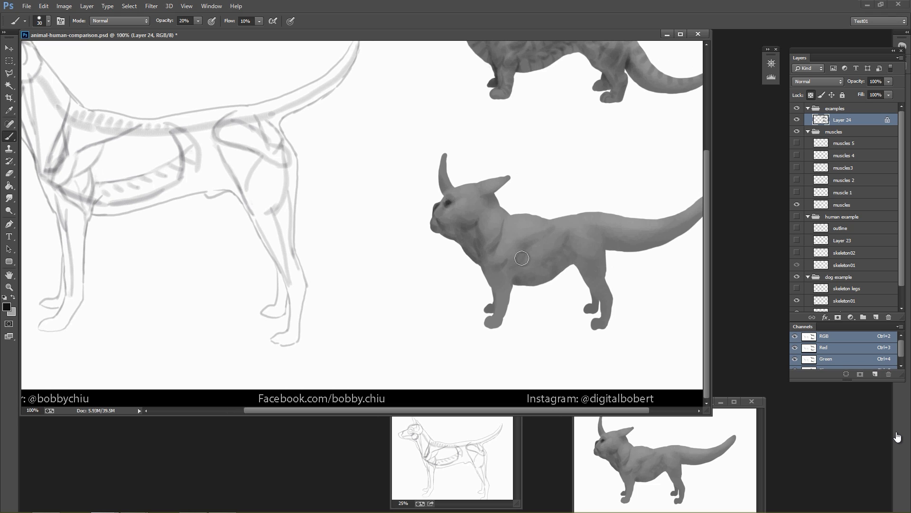
{"action": "mouse_move", "coordinate": [522, 257]}
{"action": "left_mouse_down"}
{"action": "mouse_move", "coordinate": [526, 251]}
{"action": "mouse_move", "coordinate": [497, 275]}
{"action": "mouse_move", "coordinate": [514, 269]}
{"action": "mouse_move", "coordinate": [513, 281]}
{"action": "mouse_move", "coordinate": [539, 251]}
{"action": "mouse_move", "coordinate": [500, 280]}
{"action": "mouse_move", "coordinate": [494, 326]}
{"action": "left_mouse_up"}
{"action": "left_click_drag", "start_coordinate": [494, 326], "coordinate": [489, 320]}
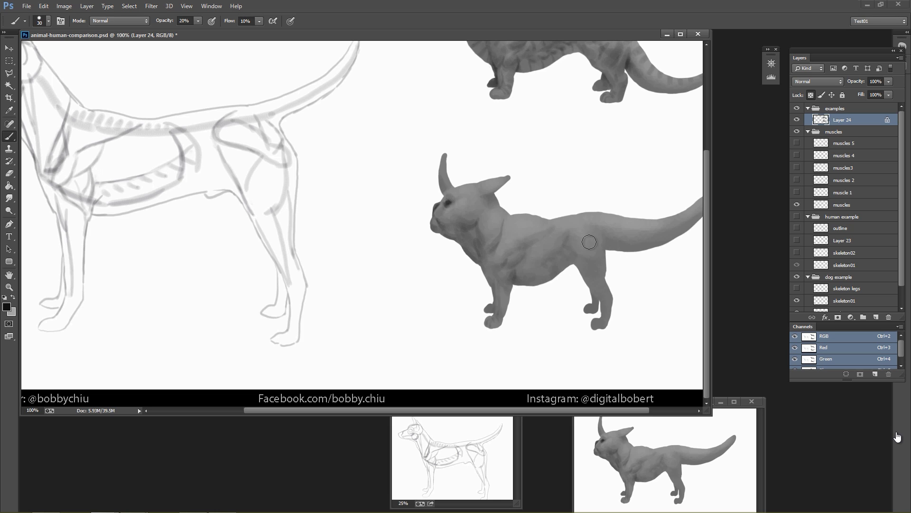
Shade the lower creature's haunch, belly, hind legs and far paws with soft black strokes at 20% opacity.
{"action": "mouse_move", "coordinate": [589, 242]}
{"action": "left_mouse_down"}
{"action": "mouse_move", "coordinate": [608, 256]}
{"action": "mouse_move", "coordinate": [616, 244]}
{"action": "left_mouse_up"}
{"action": "left_click_drag", "start_coordinate": [541, 258], "coordinate": [529, 274]}
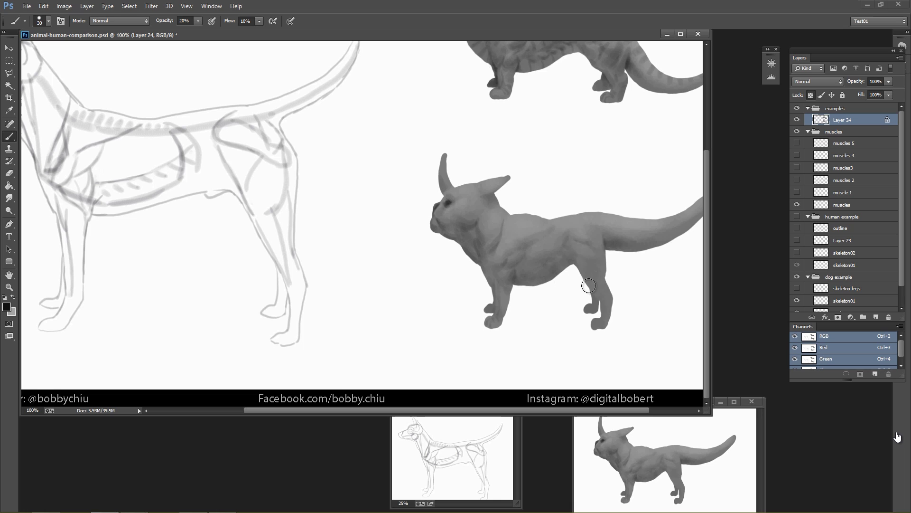
{"action": "mouse_move", "coordinate": [588, 246]}
{"action": "left_mouse_down"}
{"action": "mouse_move", "coordinate": [587, 266]}
{"action": "mouse_move", "coordinate": [603, 262]}
{"action": "mouse_move", "coordinate": [597, 293]}
{"action": "mouse_move", "coordinate": [604, 281]}
{"action": "mouse_move", "coordinate": [591, 311]}
{"action": "left_mouse_up"}
{"action": "left_click_drag", "start_coordinate": [490, 308], "coordinate": [487, 306]}
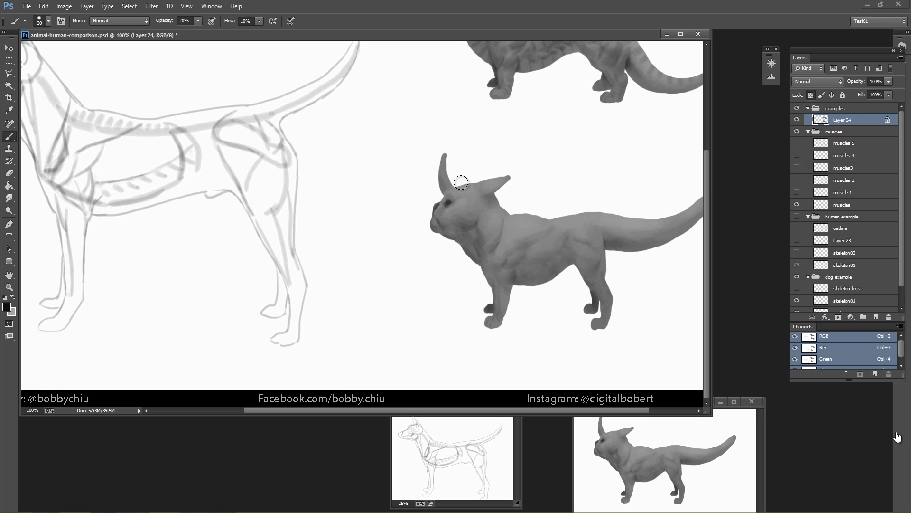
Paint dark rings across the lower creature's horn with a smaller brush at 40% opacity.
{"action": "key", "text": "bracketleft"}
{"action": "key", "text": "bracketleft"}
{"action": "key", "text": "bracketleft"}
{"action": "key", "text": "4"}
Highlight the lower creature's back, haunch, shoulder and head in light gray at 50% opacity.
{"action": "key", "text": "x"}
{"action": "key", "text": "bracketright"}
{"action": "key", "text": "5"}
{"action": "mouse_move", "coordinate": [532, 217]}
{"action": "left_mouse_down"}
{"action": "mouse_move", "coordinate": [514, 226]}
{"action": "mouse_move", "coordinate": [552, 239]}
{"action": "mouse_move", "coordinate": [616, 219]}
{"action": "left_mouse_up"}
{"action": "left_click_drag", "start_coordinate": [581, 247], "coordinate": [600, 248]}
{"action": "mouse_move", "coordinate": [509, 231]}
{"action": "left_mouse_down"}
{"action": "mouse_move", "coordinate": [508, 215]}
{"action": "mouse_move", "coordinate": [489, 238]}
{"action": "mouse_move", "coordinate": [470, 239]}
{"action": "left_mouse_up"}
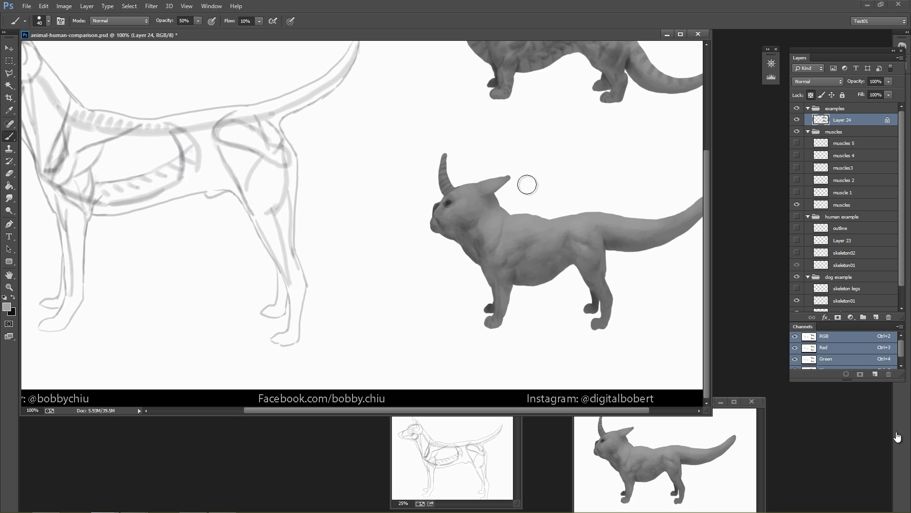
{"action": "mouse_move", "coordinate": [477, 199]}
{"action": "left_mouse_down"}
{"action": "mouse_move", "coordinate": [466, 208]}
{"action": "mouse_move", "coordinate": [473, 211]}
{"action": "left_mouse_up"}
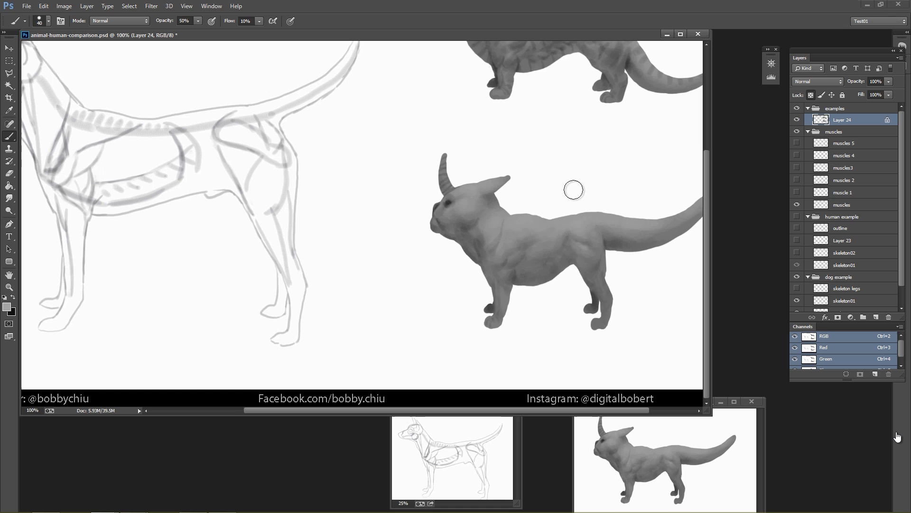
{"action": "key", "text": "bracketleft"}
{"action": "key", "text": "bracketleft"}
{"action": "key", "text": "bracketleft"}
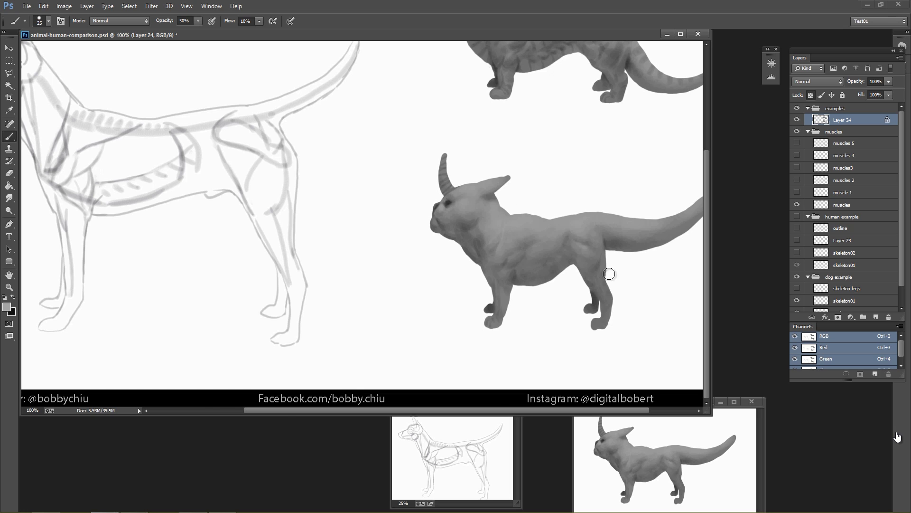
Add a new layer above Layer 24 and clip it to that layer.
{"action": "left_click_drag", "start_coordinate": [639, 301], "coordinate": [564, 306]}
{"action": "left_click", "coordinate": [876, 318]}
{"action": "left_click", "coordinate": [843, 125], "text": "alt"}
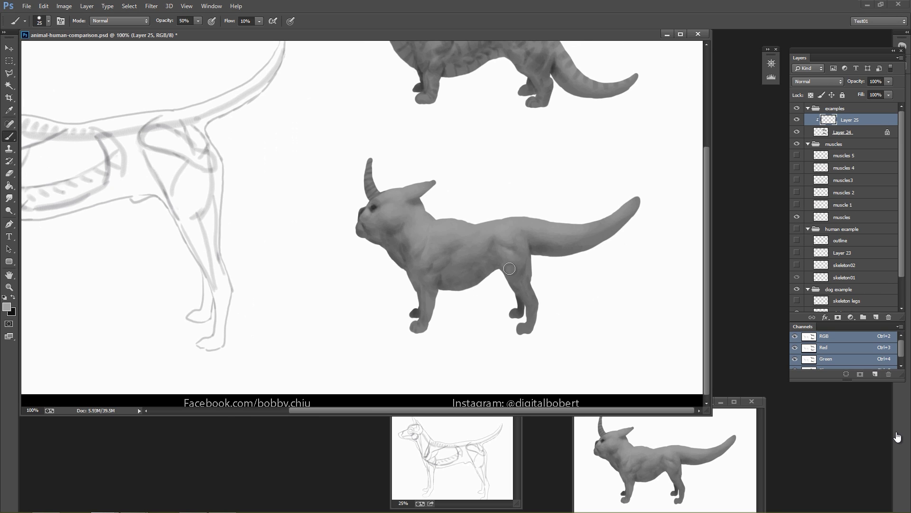
Paint black stripes on the lower creature's tail and dark markings along its back, then compare with the layer hidden.
{"action": "key", "text": "bracketleft"}
{"action": "key", "text": "bracketleft"}
{"action": "key", "text": "x"}
{"action": "mouse_move", "coordinate": [621, 211]}
{"action": "left_mouse_down"}
{"action": "mouse_move", "coordinate": [579, 226]}
{"action": "mouse_move", "coordinate": [538, 219]}
{"action": "mouse_move", "coordinate": [553, 218]}
{"action": "mouse_move", "coordinate": [545, 234]}
{"action": "mouse_move", "coordinate": [451, 232]}
{"action": "mouse_move", "coordinate": [418, 216]}
{"action": "mouse_move", "coordinate": [501, 232]}
{"action": "mouse_move", "coordinate": [422, 247]}
{"action": "left_mouse_up"}
{"action": "left_click", "coordinate": [798, 120]}
{"action": "left_click", "coordinate": [798, 121]}
Darken the lower creature's nape, rump, belly and throat with black at 50% opacity on the clipped layer.
{"action": "mouse_move", "coordinate": [419, 201]}
{"action": "left_mouse_down"}
{"action": "mouse_move", "coordinate": [431, 183]}
{"action": "mouse_move", "coordinate": [396, 211]}
{"action": "left_mouse_up"}
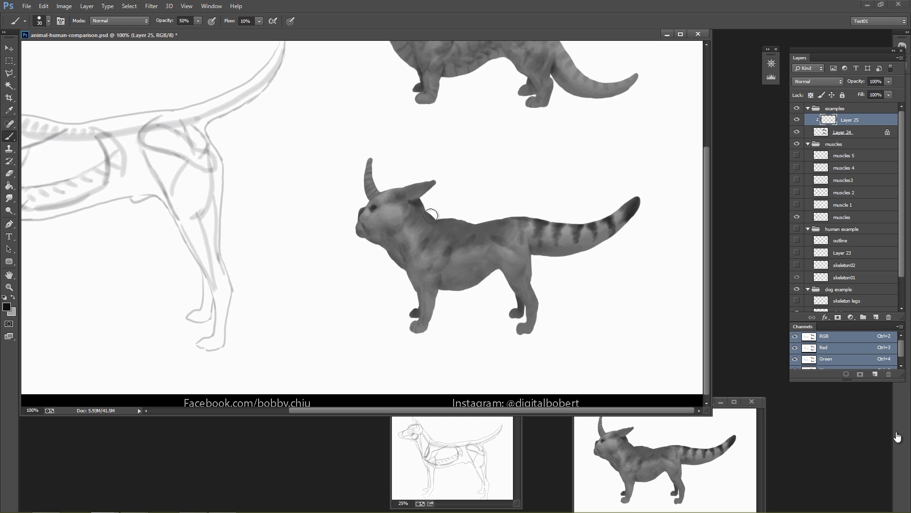
{"action": "mouse_move", "coordinate": [505, 221]}
{"action": "left_mouse_down"}
{"action": "mouse_move", "coordinate": [558, 241]}
{"action": "mouse_move", "coordinate": [521, 233]}
{"action": "left_mouse_up"}
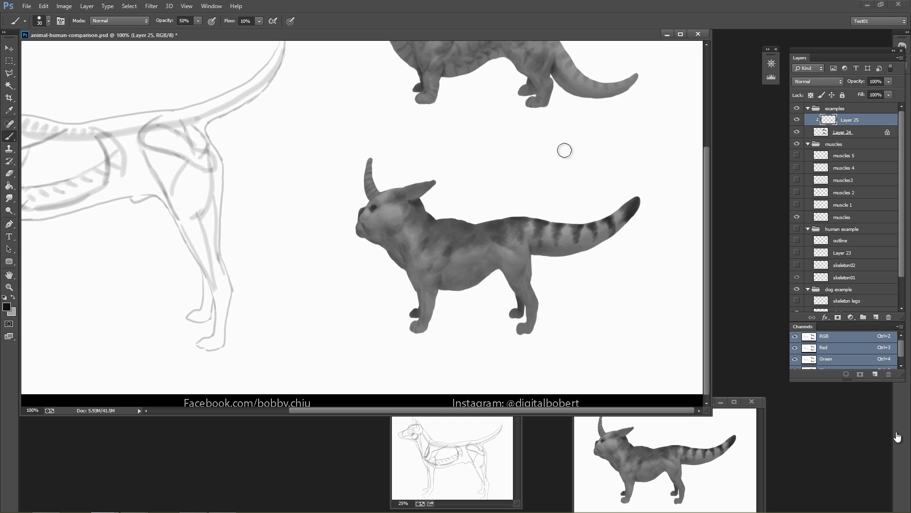
{"action": "mouse_move", "coordinate": [443, 270]}
{"action": "left_mouse_down"}
{"action": "mouse_move", "coordinate": [444, 287]}
{"action": "mouse_move", "coordinate": [482, 275]}
{"action": "left_mouse_up"}
{"action": "mouse_move", "coordinate": [416, 255]}
{"action": "left_mouse_down"}
{"action": "mouse_move", "coordinate": [400, 267]}
{"action": "mouse_move", "coordinate": [384, 246]}
{"action": "mouse_move", "coordinate": [448, 204]}
{"action": "mouse_move", "coordinate": [412, 234]}
{"action": "mouse_move", "coordinate": [366, 234]}
{"action": "mouse_move", "coordinate": [405, 226]}
{"action": "mouse_move", "coordinate": [396, 232]}
{"action": "mouse_move", "coordinate": [405, 210]}
{"action": "mouse_move", "coordinate": [396, 235]}
{"action": "left_mouse_up"}
Darken the upper creature's head, neck, back, tail and legs with black at 50% opacity on the clipped layer.
{"action": "scroll", "coordinate": [563, 259], "scroll_direction": "up", "scroll_amount": 3}
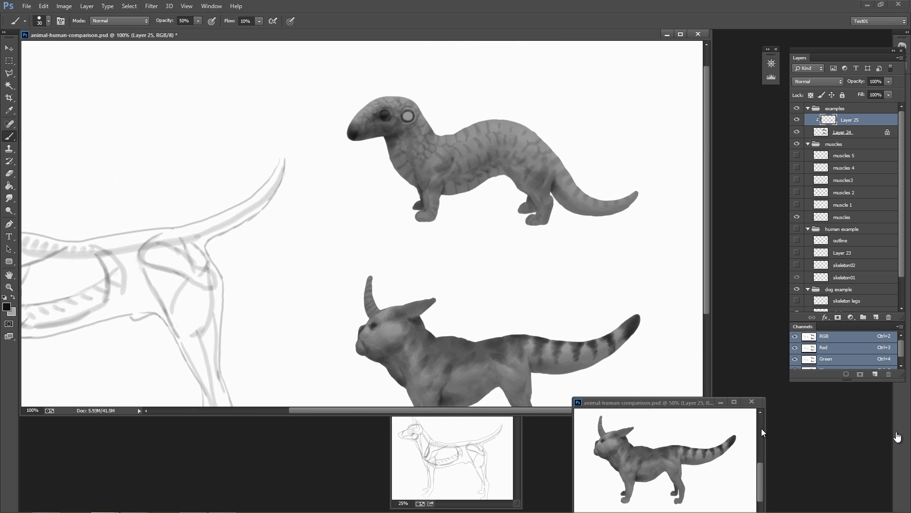
{"action": "mouse_move", "coordinate": [369, 119]}
{"action": "left_mouse_down"}
{"action": "mouse_move", "coordinate": [410, 113]}
{"action": "mouse_move", "coordinate": [439, 152]}
{"action": "mouse_move", "coordinate": [551, 156]}
{"action": "mouse_move", "coordinate": [613, 203]}
{"action": "mouse_move", "coordinate": [580, 200]}
{"action": "mouse_move", "coordinate": [567, 181]}
{"action": "left_mouse_up"}
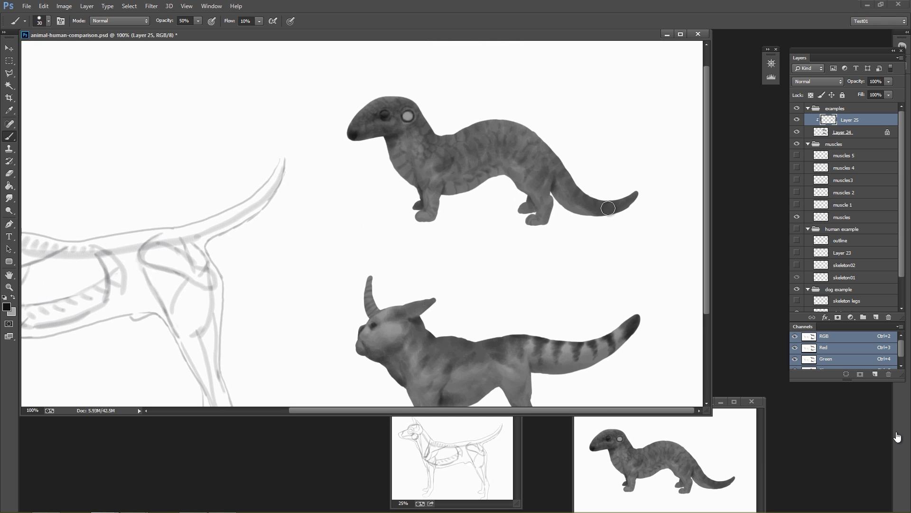
{"action": "mouse_move", "coordinate": [407, 131]}
{"action": "left_mouse_down"}
{"action": "mouse_move", "coordinate": [420, 158]}
{"action": "mouse_move", "coordinate": [446, 177]}
{"action": "mouse_move", "coordinate": [416, 147]}
{"action": "mouse_move", "coordinate": [437, 198]}
{"action": "mouse_move", "coordinate": [430, 228]}
{"action": "left_mouse_up"}
{"action": "left_click_drag", "start_coordinate": [529, 244], "coordinate": [530, 231]}
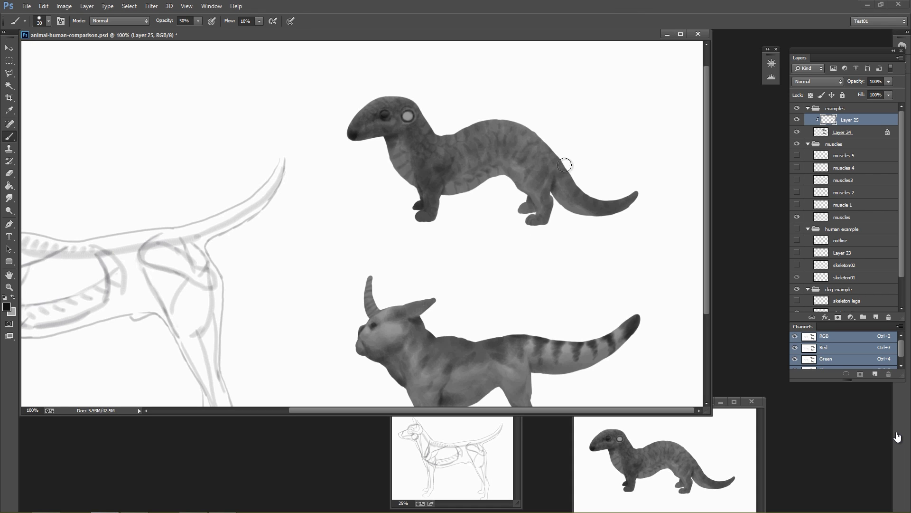
Partly erase the dark overlay on the upper creature's head, back, chest and tail with the Eraser at 30% opacity.
{"action": "key", "text": "e"}
{"action": "left_click_drag", "start_coordinate": [364, 98], "coordinate": [412, 117]}
{"action": "left_click_drag", "start_coordinate": [456, 116], "coordinate": [427, 211]}
{"action": "left_click_drag", "start_coordinate": [568, 183], "coordinate": [629, 202]}
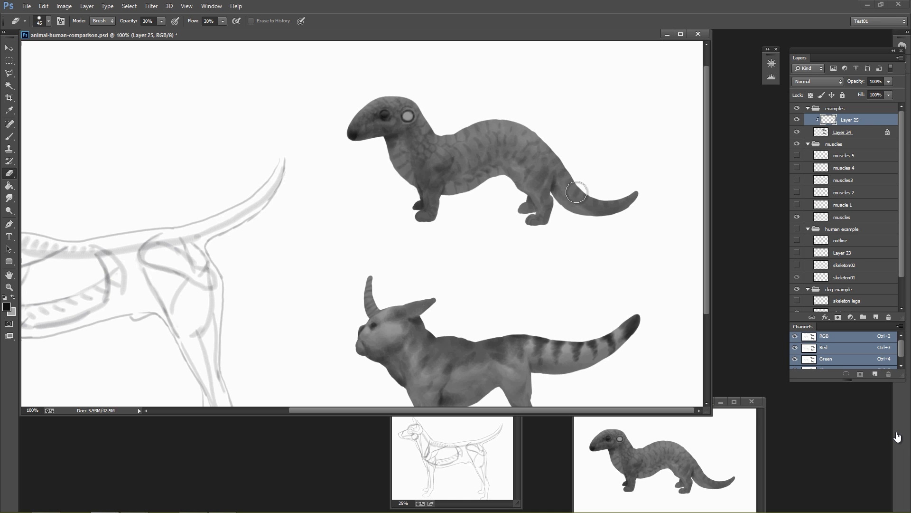
{"action": "key", "text": "ctrl+alt+z"}
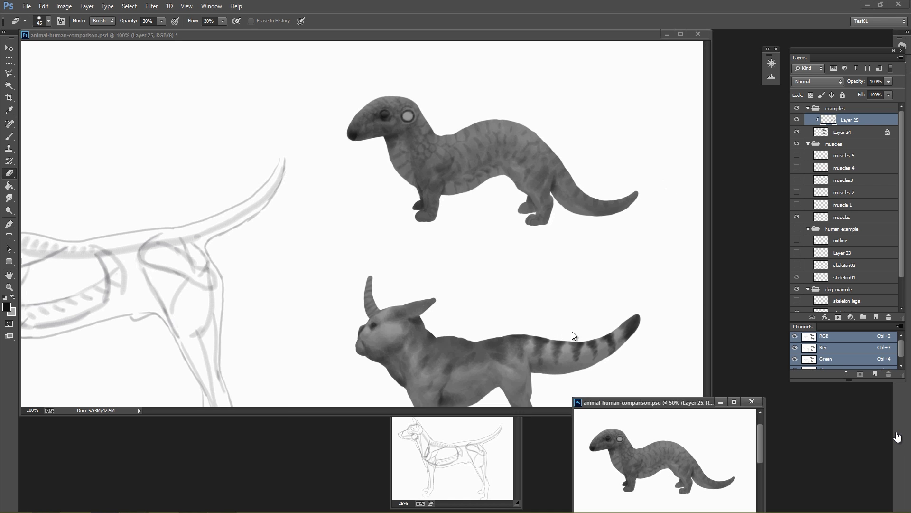